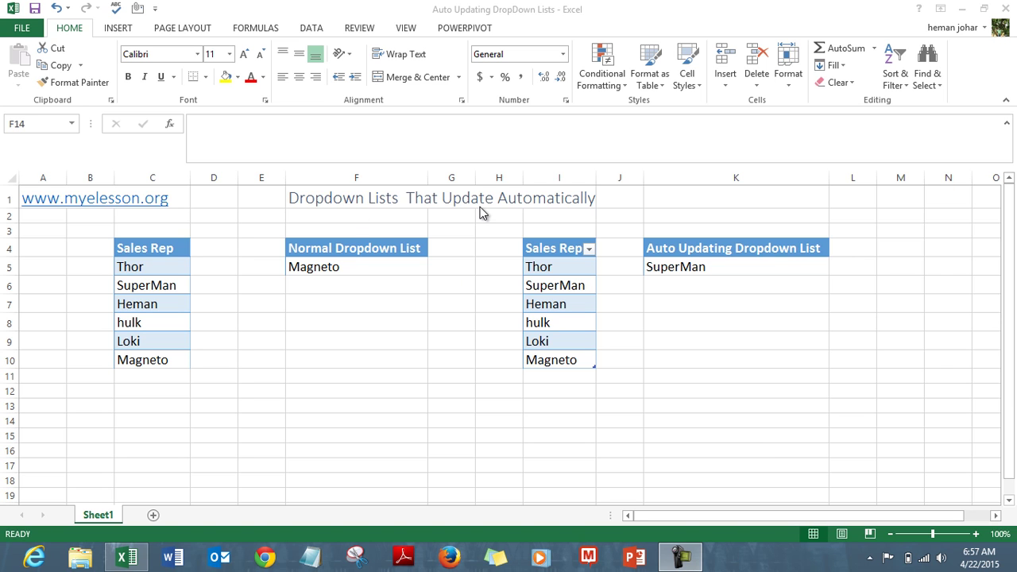
- Pick Heman from F5's dropdown, then reopen the list and close it unchanged
click(334, 270)
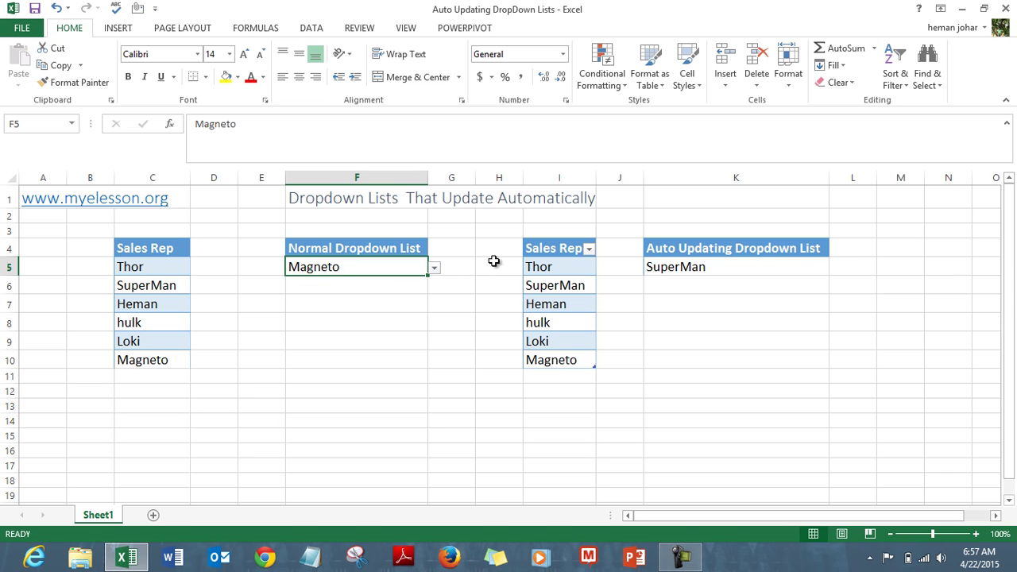
click(433, 271)
click(324, 300)
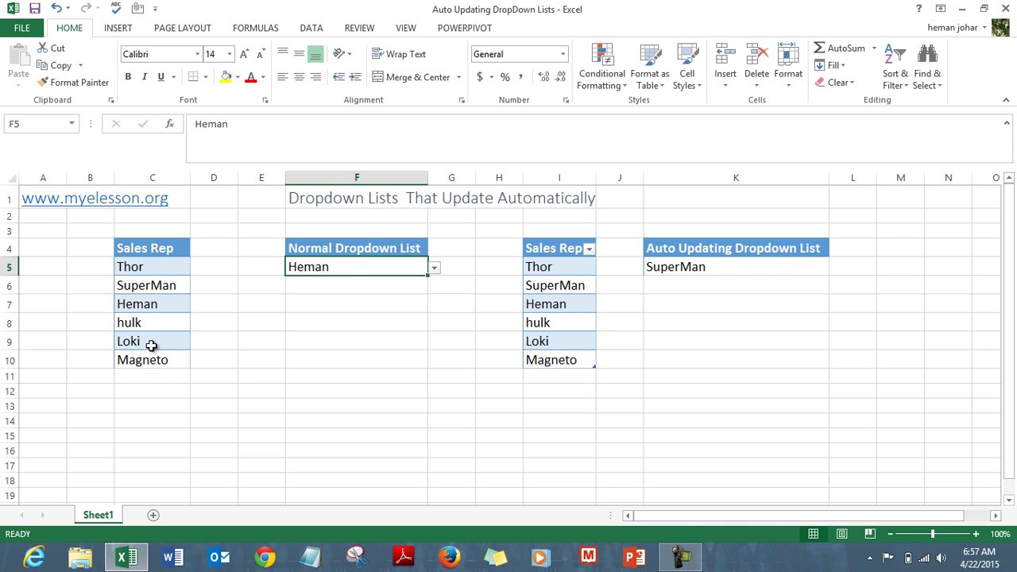
click(153, 379)
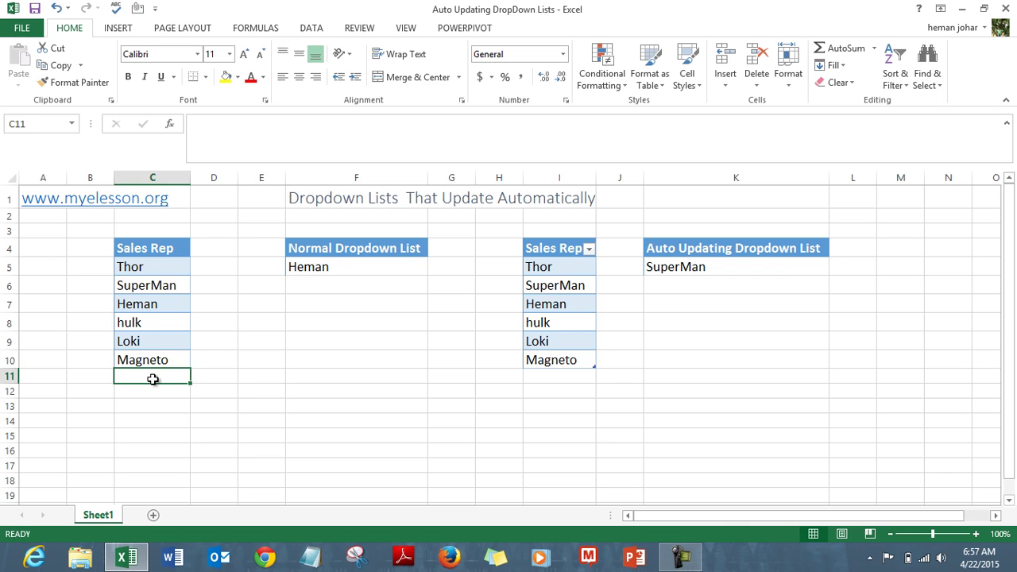
click(381, 266)
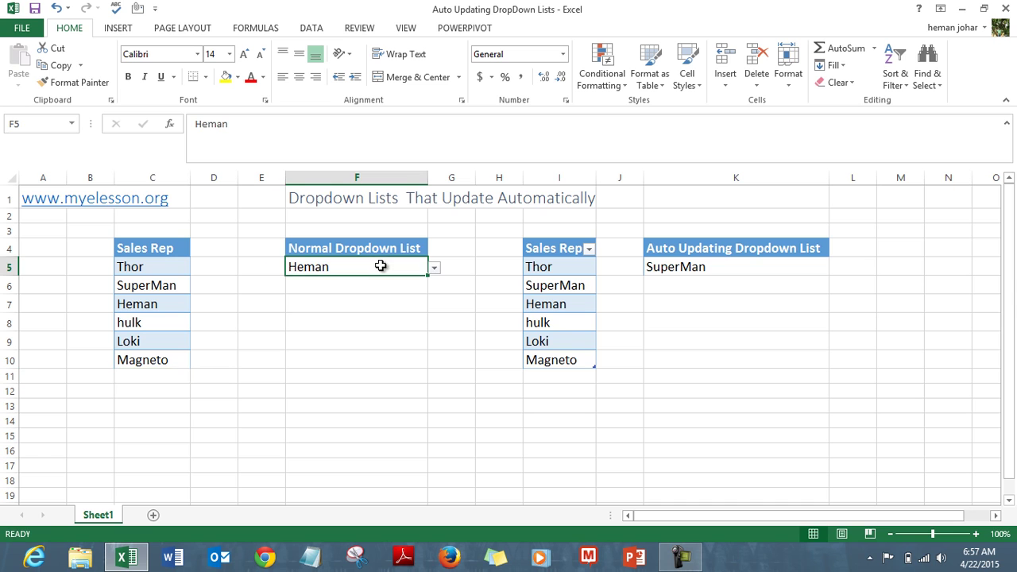
click(433, 268)
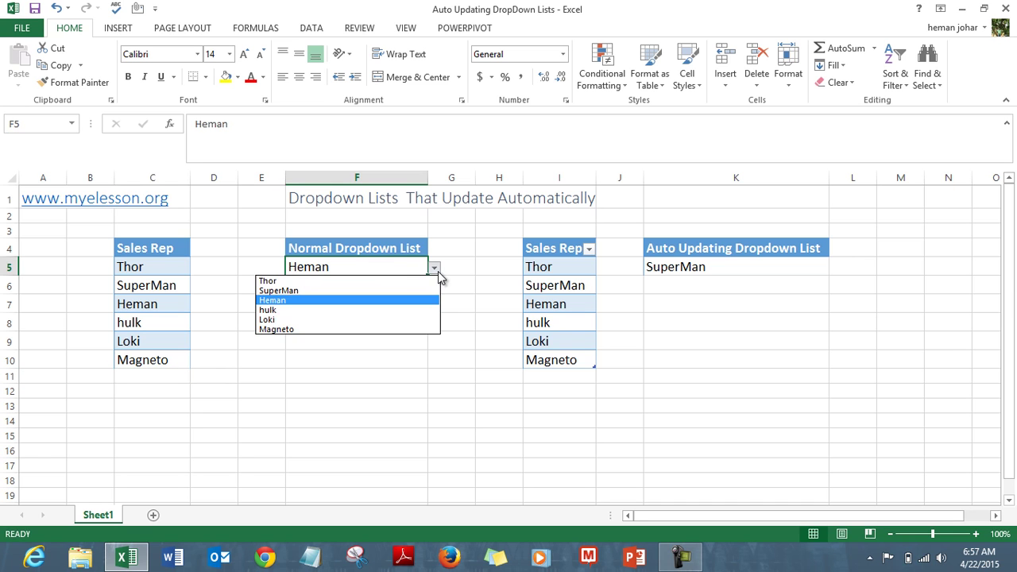
click(158, 444)
- Enter Rambo in C11 below Magneto in the Sales Rep list
click(123, 379)
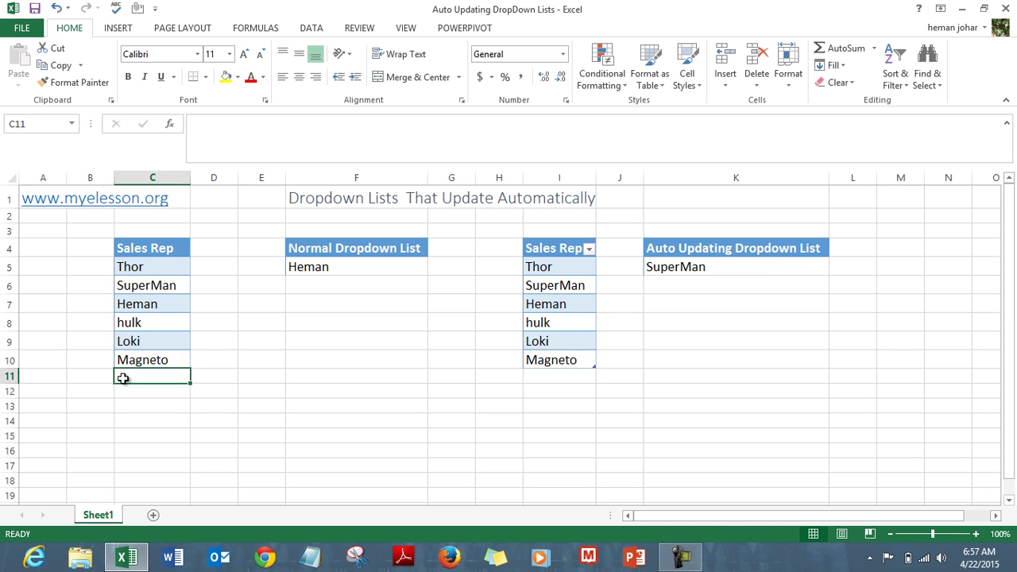
text(Rambo)
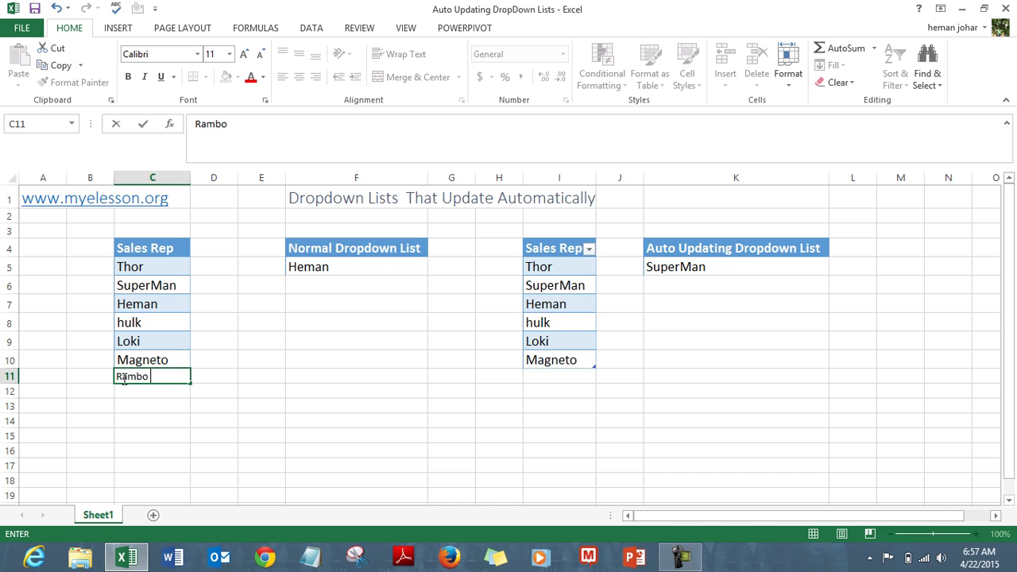
key(Return)
- Check that F5's dropdown list still doesn't include Rambo
click(396, 265)
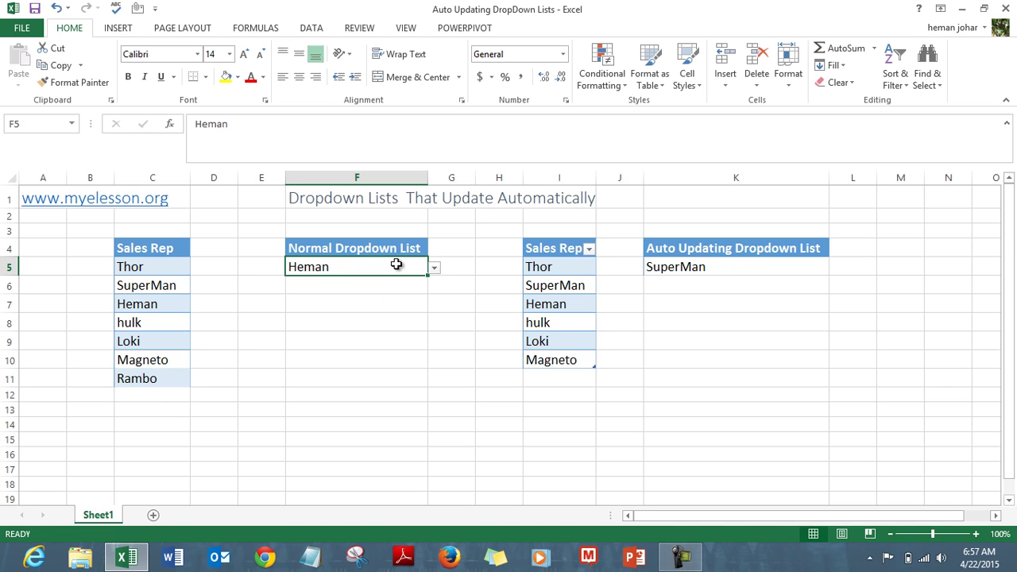
click(435, 268)
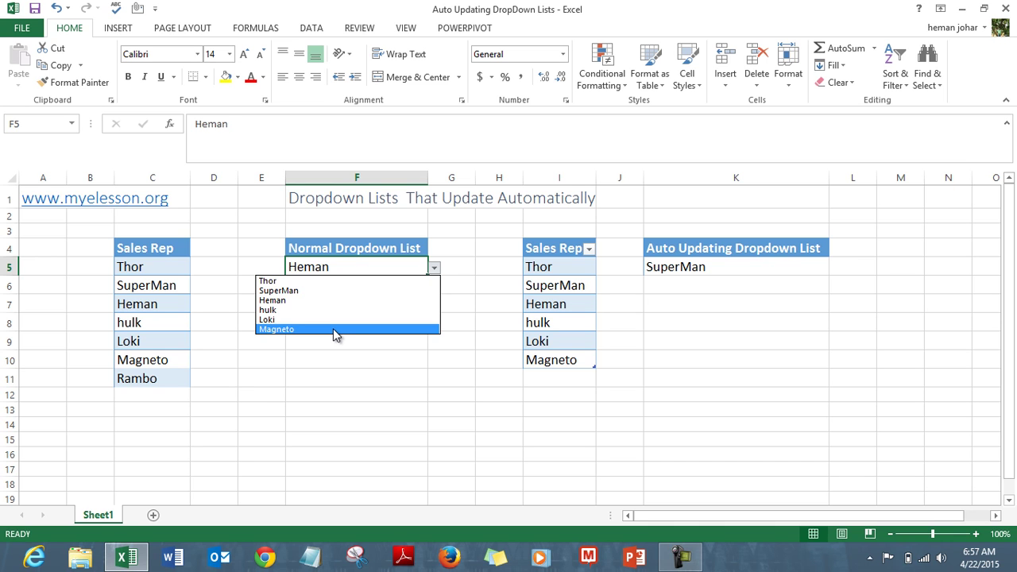
click(324, 372)
- Check K5's Auto Updating dropdown list before adding a name
click(561, 375)
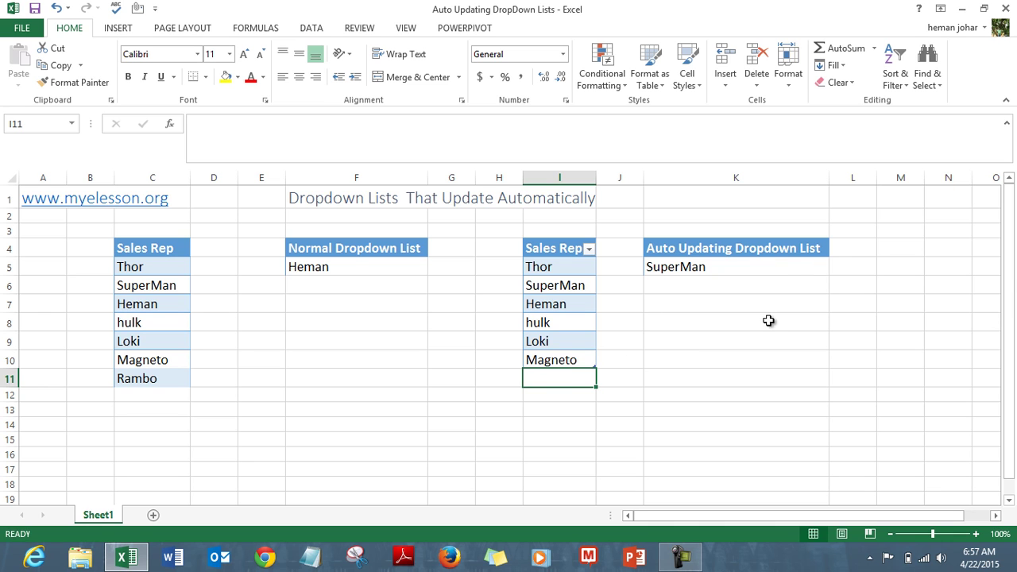
click(794, 269)
click(836, 270)
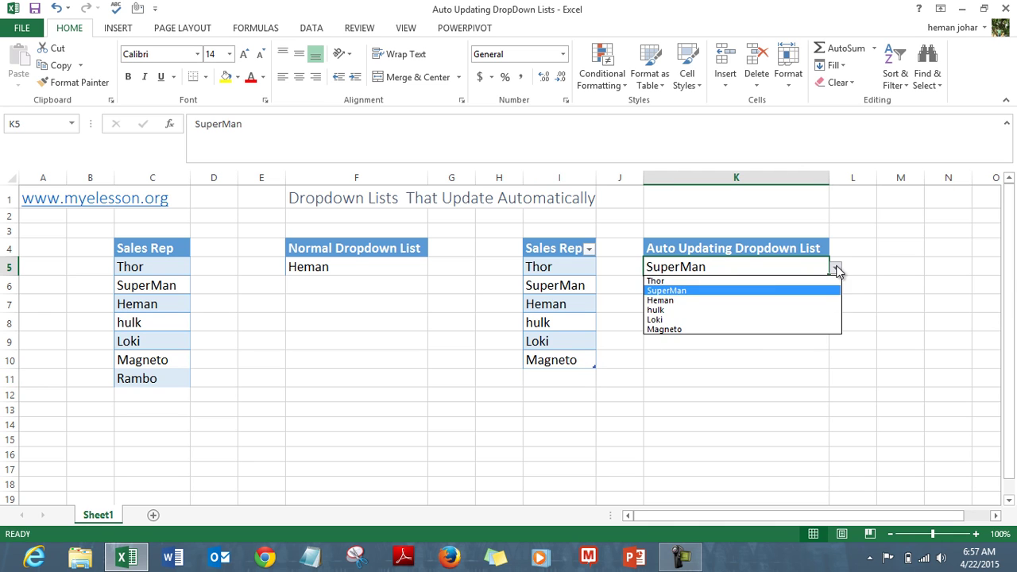
click(565, 380)
- Enter Rambo in I11 below the table and confirm K5's list now offers it
click(565, 380)
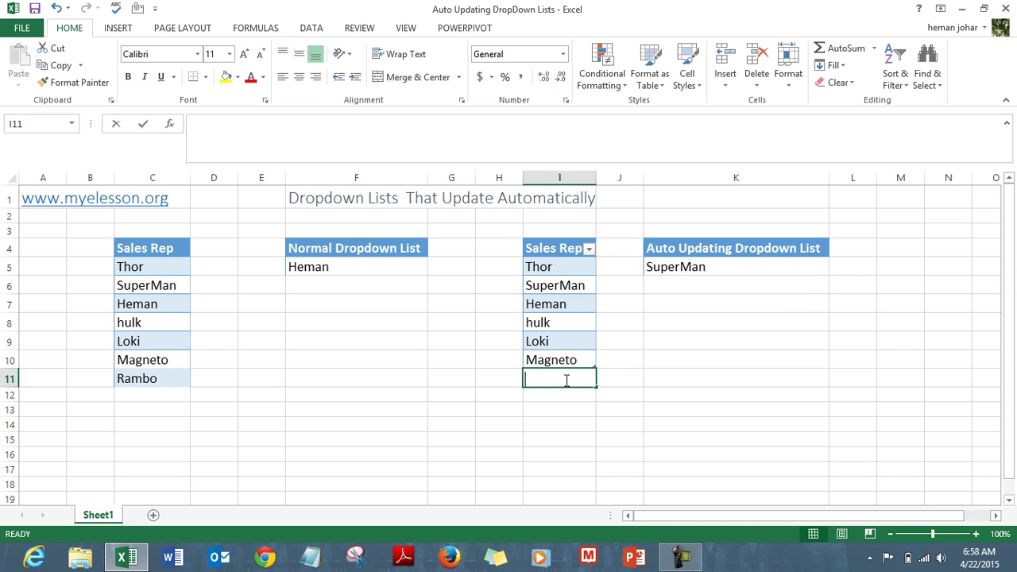
text(Rambo)
key(Return)
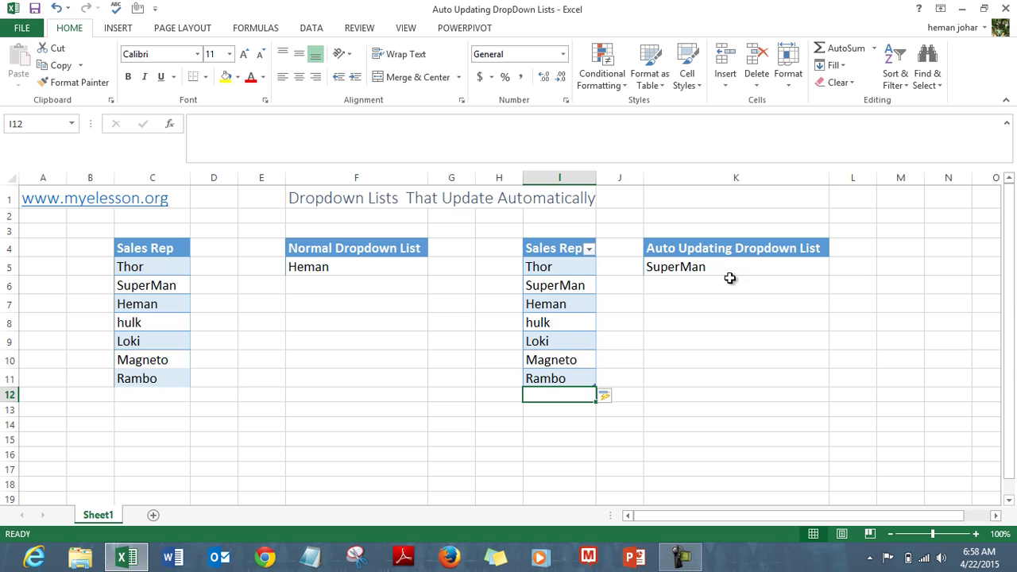
click(789, 266)
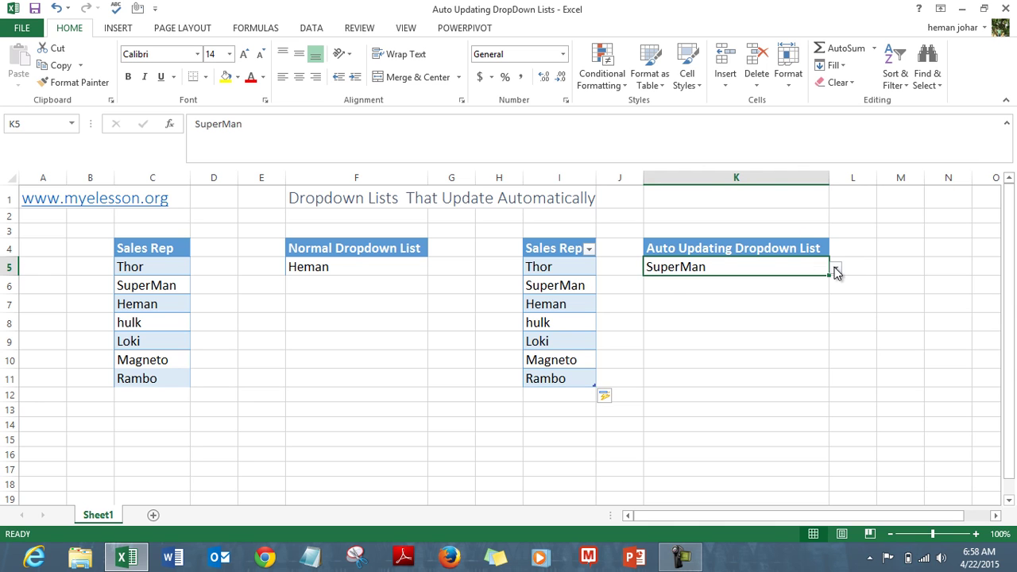
click(834, 268)
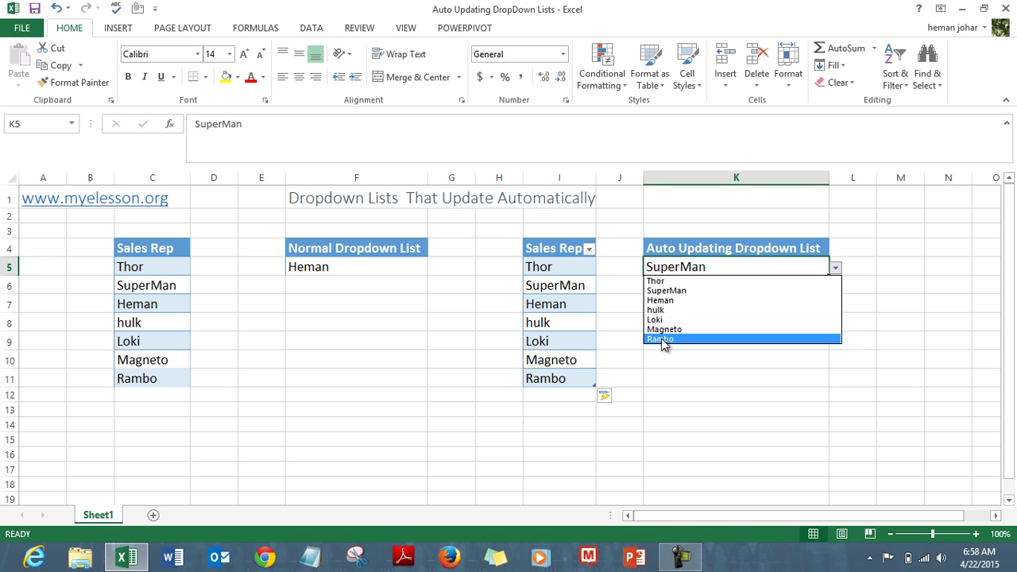
click(697, 370)
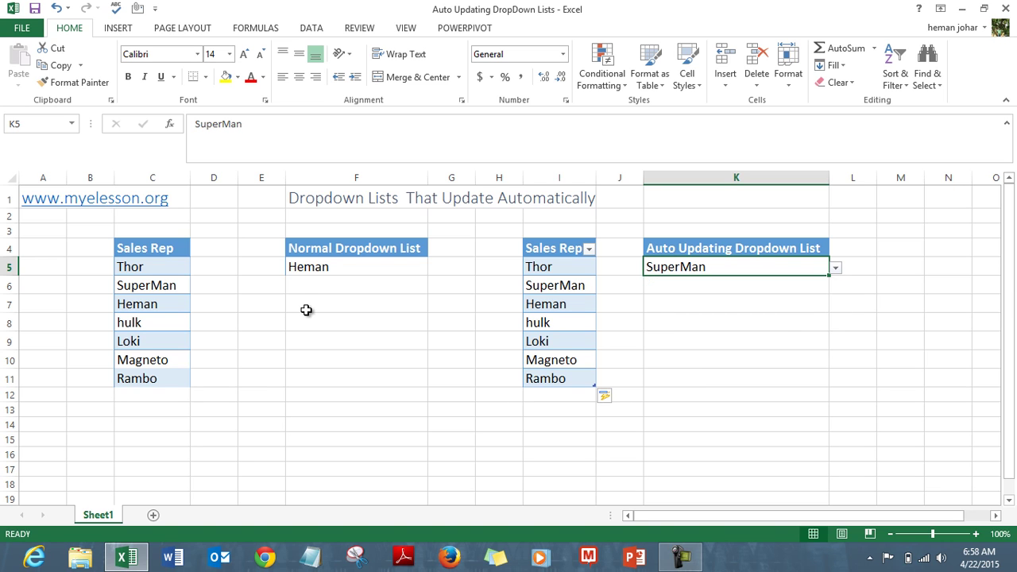
- Copy the 'Auto Updating Dropdown List' heading from K4
click(306, 269)
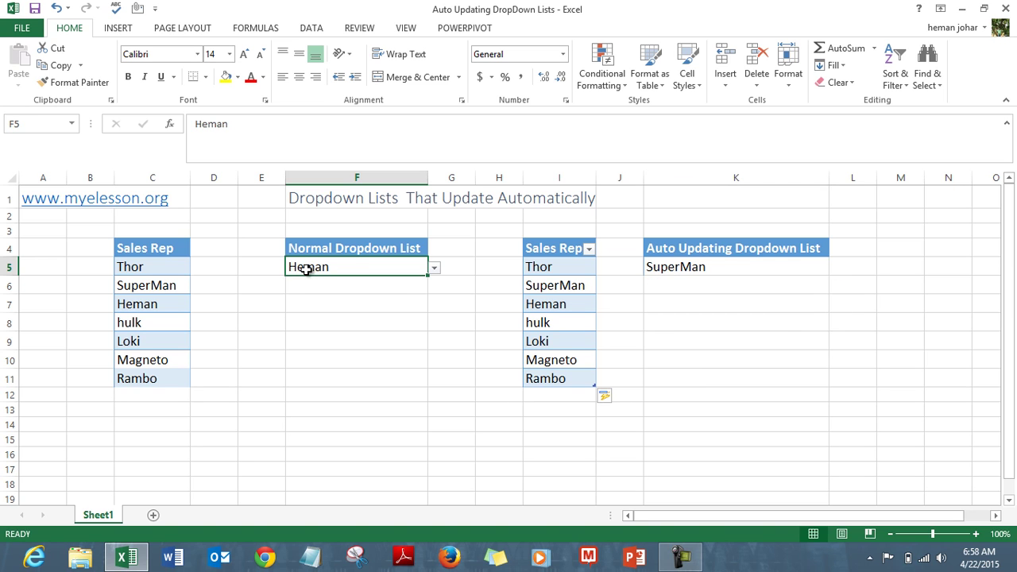
key(Right)
key(Right)
key(Right)
key(Right)
key(Right)
key(Right)
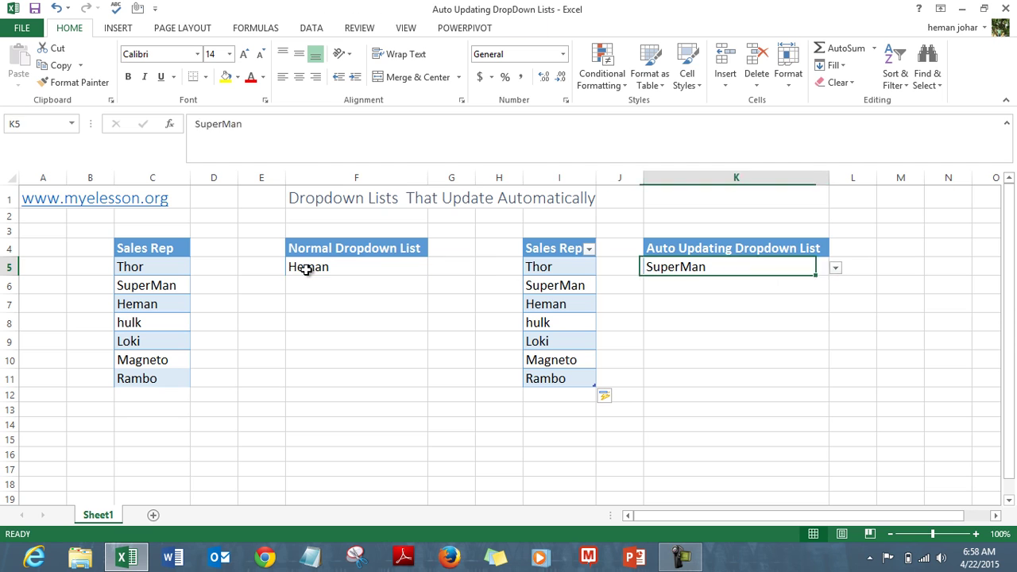
key(Up)
key(Left)
key(ctrl+c)
- Paste the heading into F8 and widen column F to fit it
key(Left)
key(Left)
key(Left)
key(Left)
key(Left)
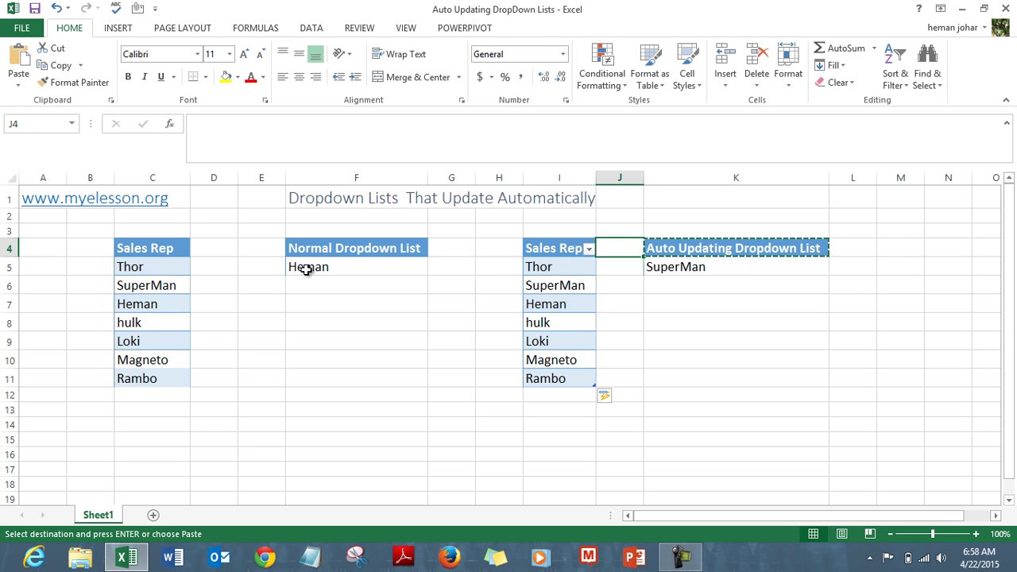
key(Down)
key(Down)
key(Down)
key(Down)
key(ctrl+v)
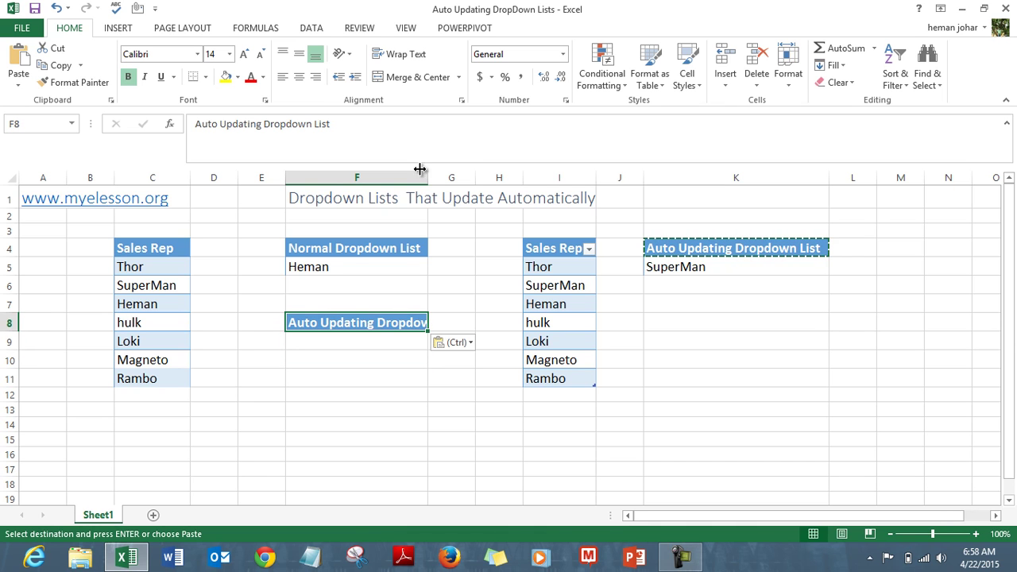
drag(427, 177, 460, 177)
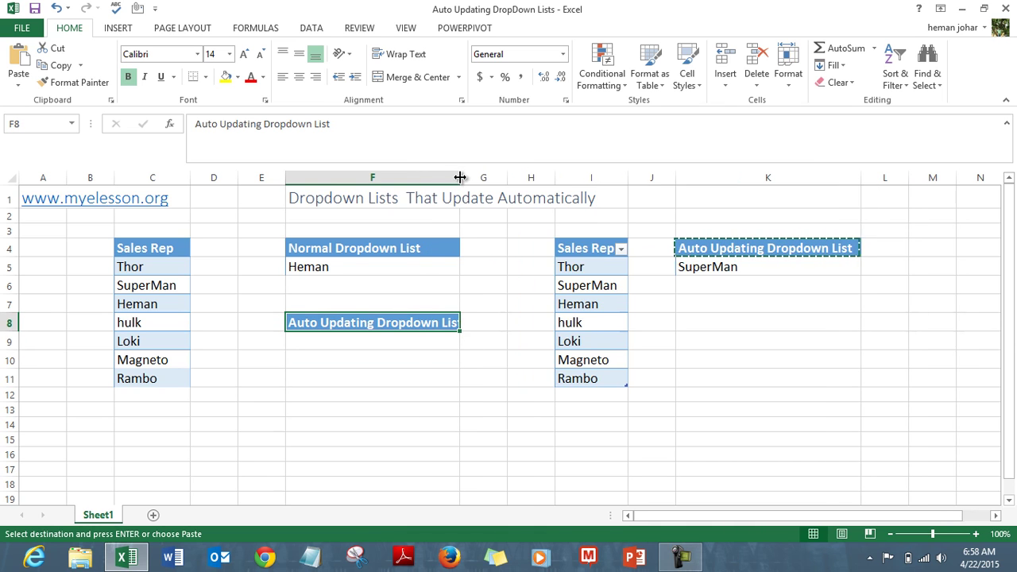
click(352, 344)
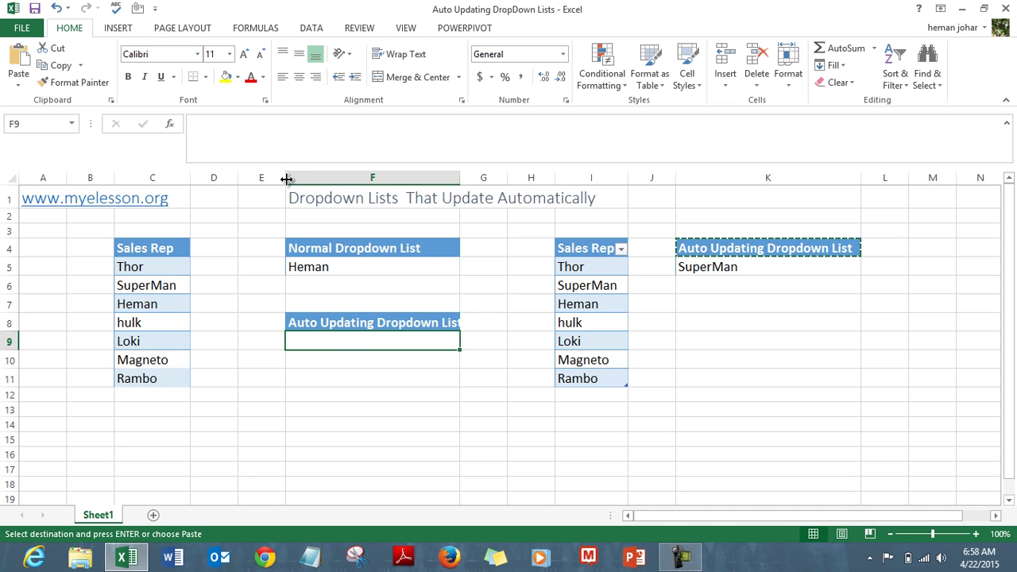
- Open Data Validation for F9 and set Allow to List, leaving the Source empty
click(311, 28)
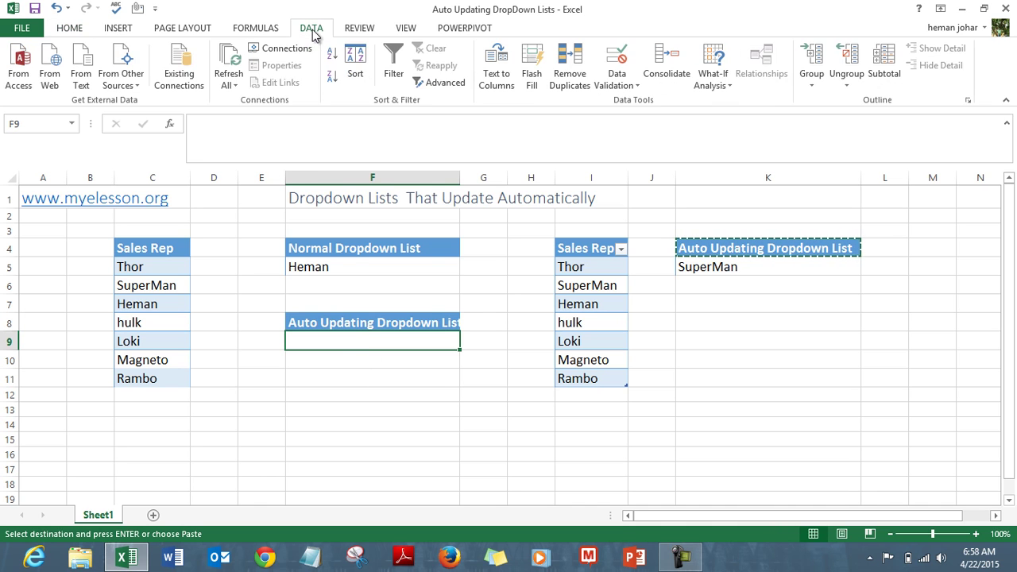
click(622, 75)
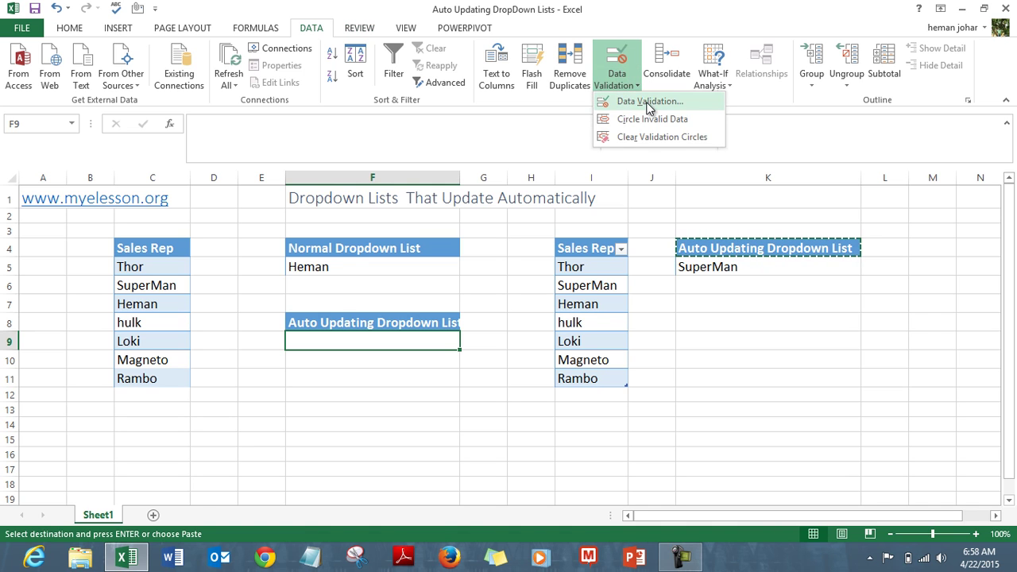
click(650, 101)
click(756, 284)
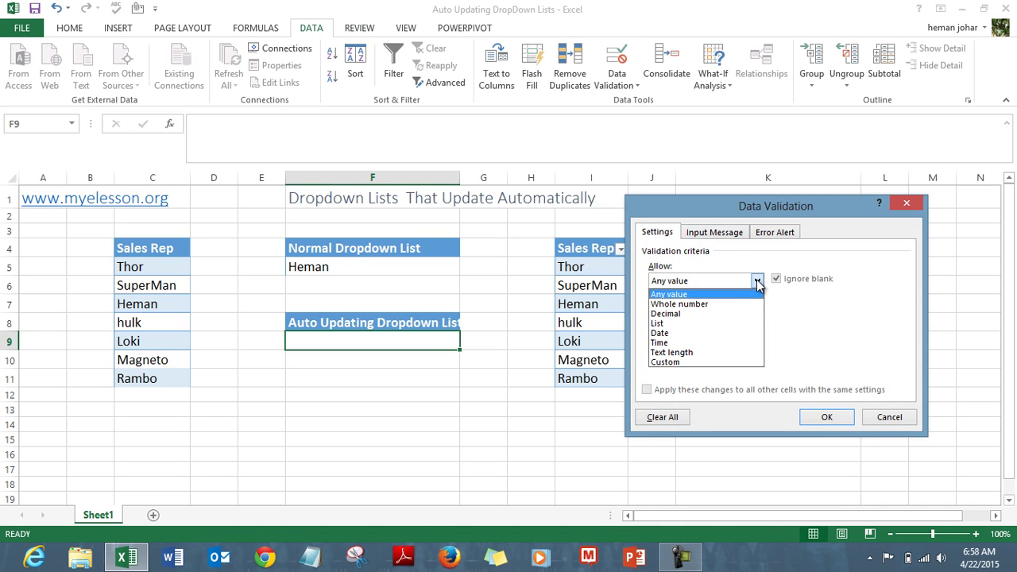
click(689, 324)
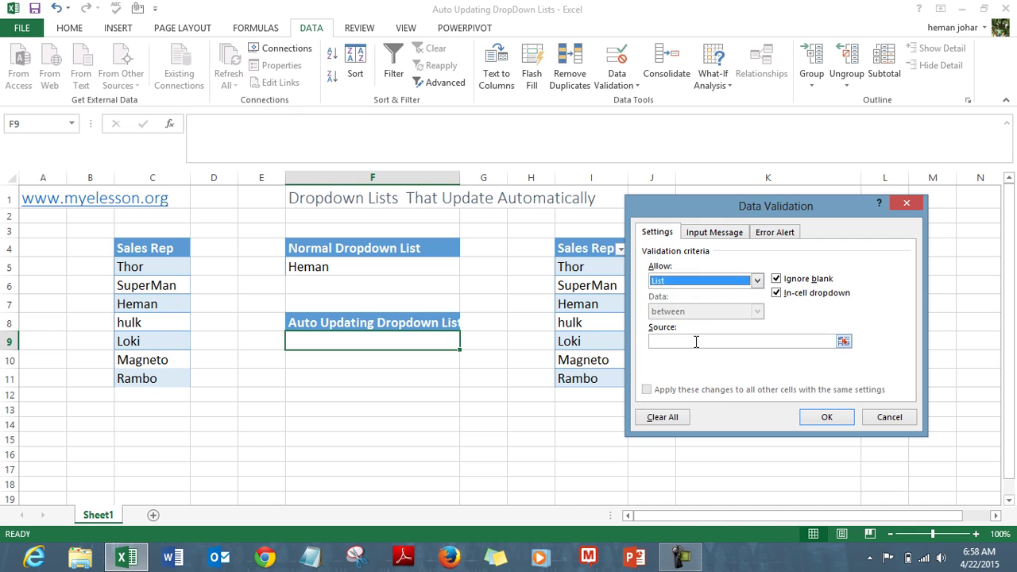
click(689, 342)
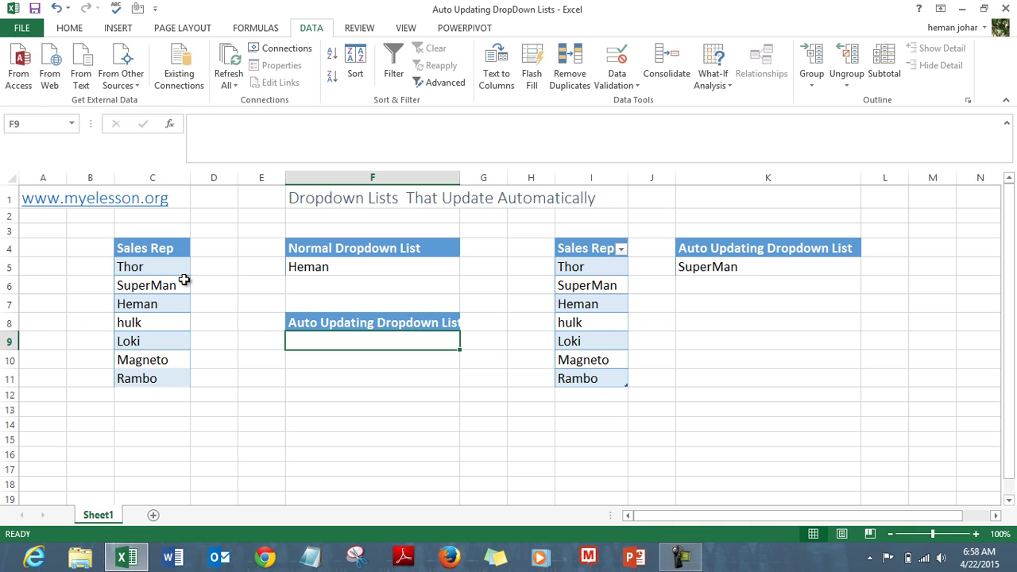
- Convert the Sales Rep range C4:C11 into a table with headers (Table2)
drag(170, 245, 171, 378)
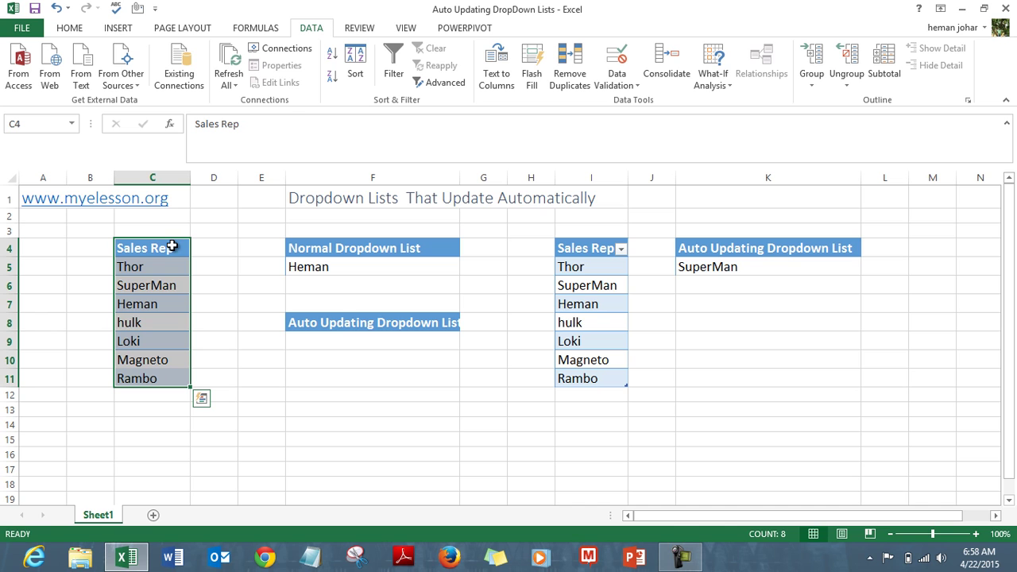
click(69, 30)
click(117, 30)
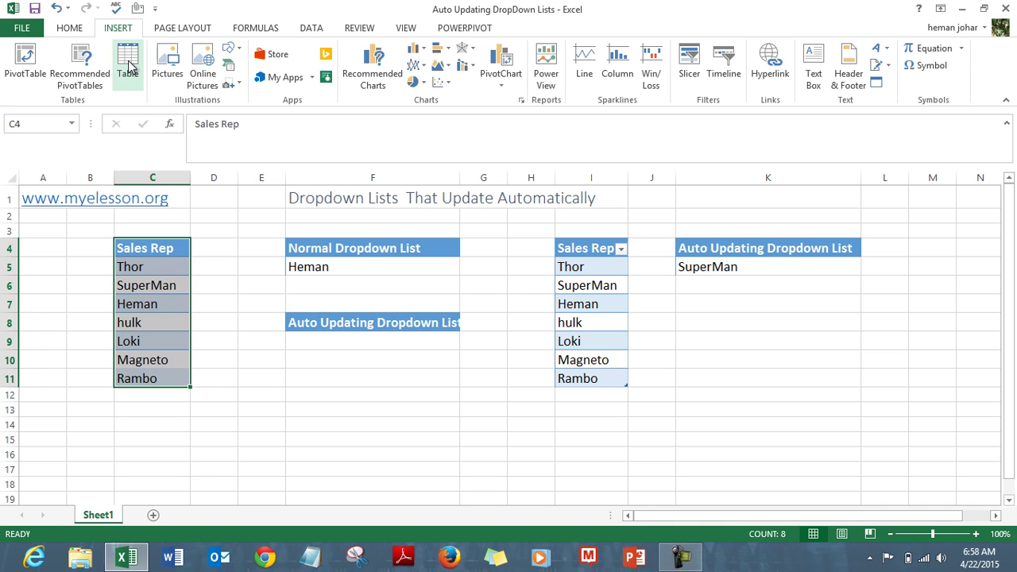
click(127, 63)
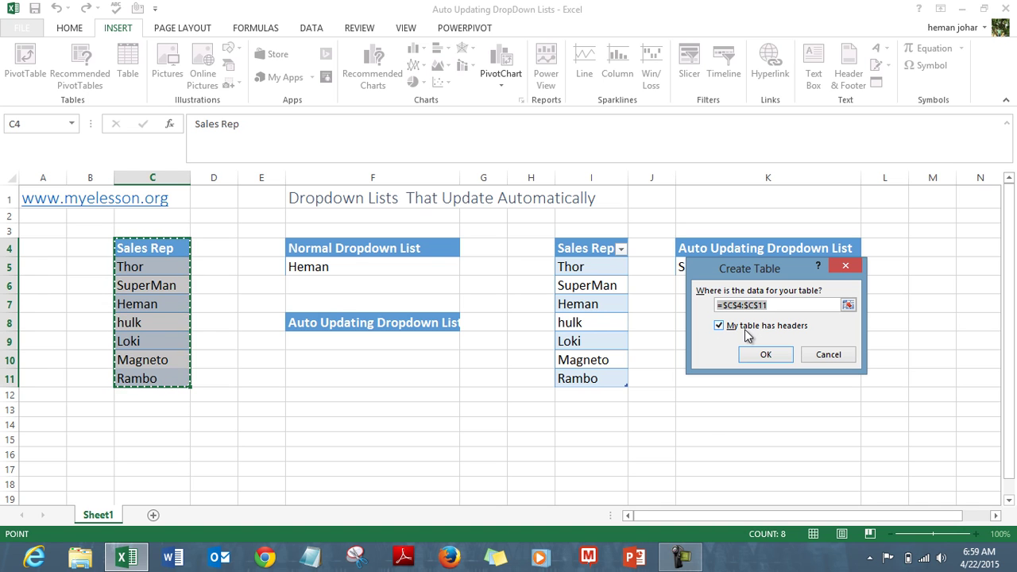
click(767, 355)
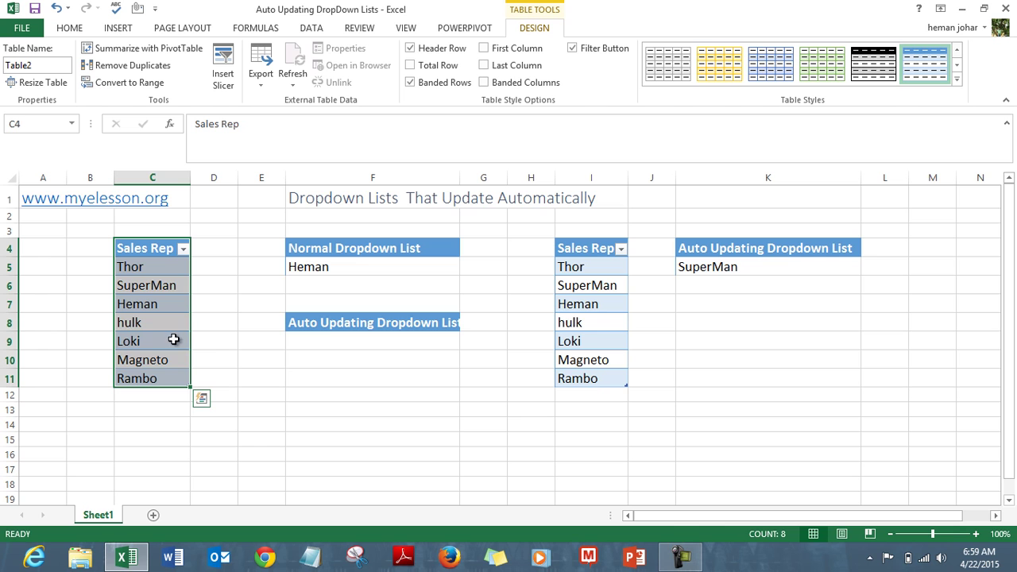
click(333, 343)
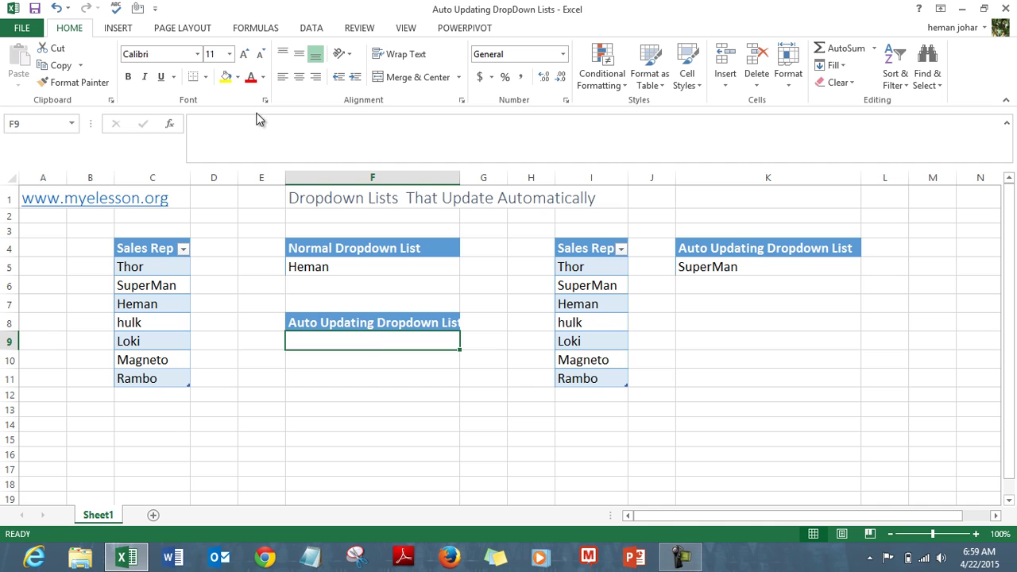
- Open Data Validation for F9 and set Allow to List
click(309, 29)
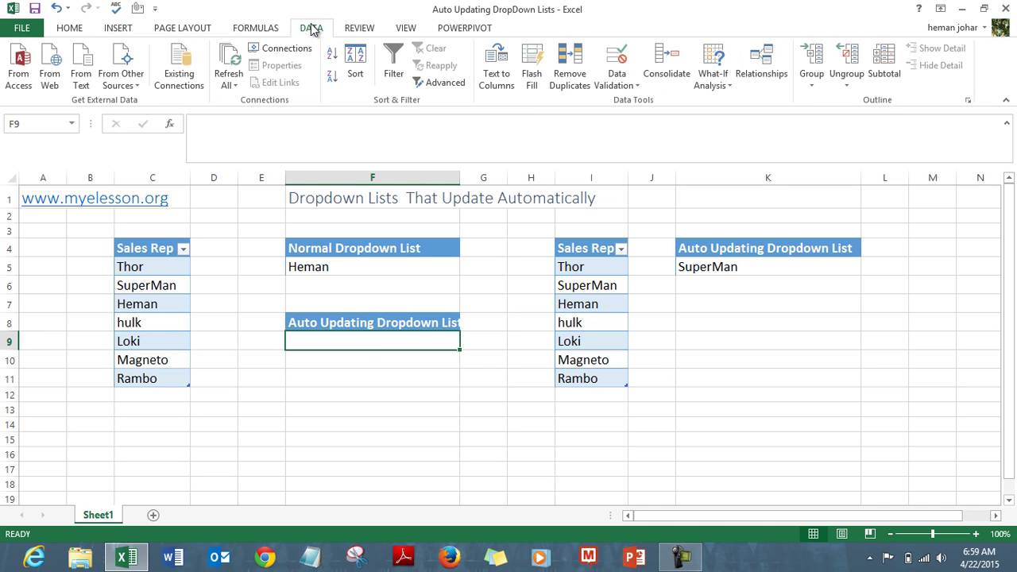
click(620, 59)
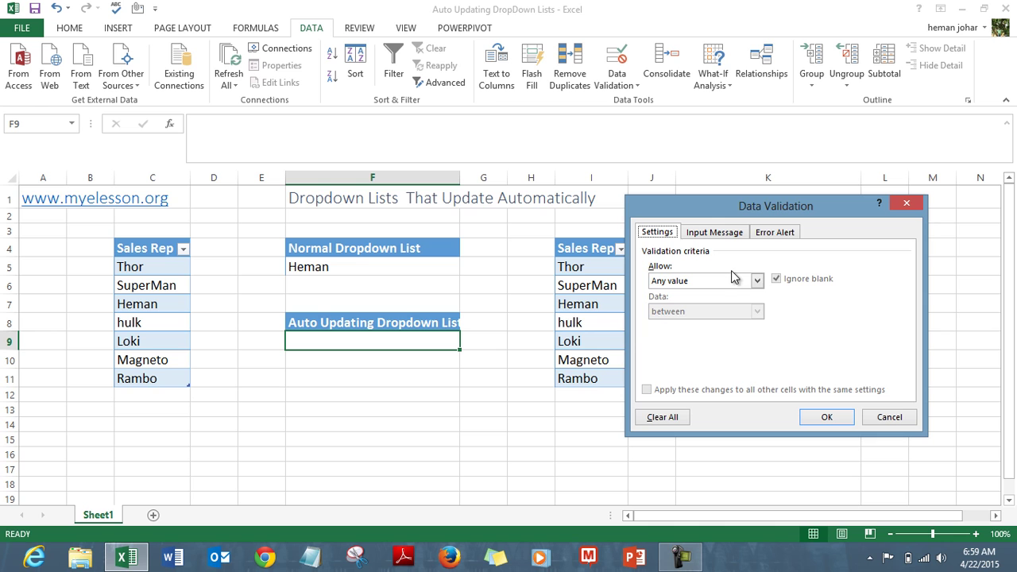
click(757, 281)
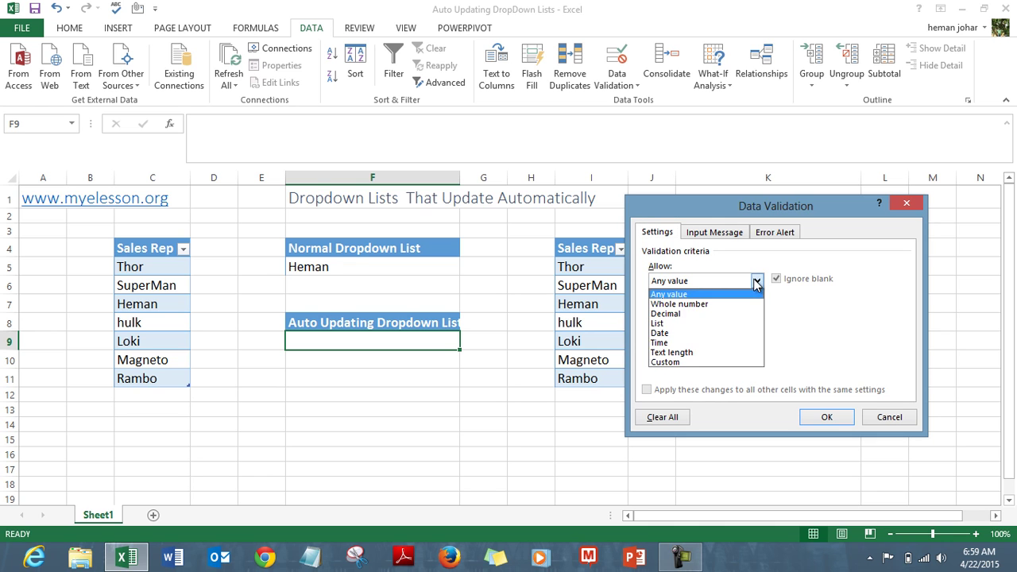
click(687, 323)
- Set the list source to =$C$5:$C$11, confirm, and choose Rambo in F9
click(672, 340)
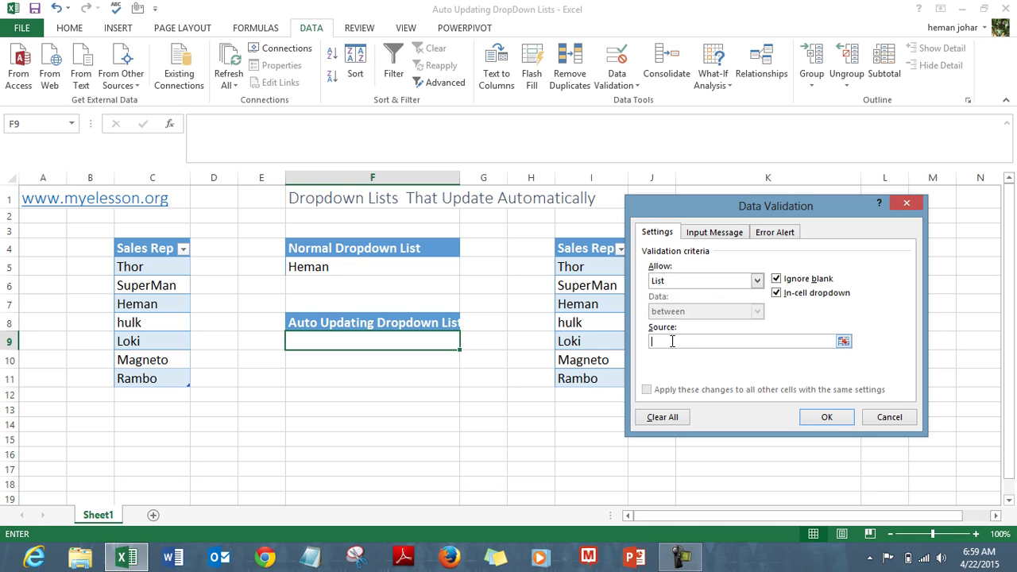
text(=)
click(169, 268)
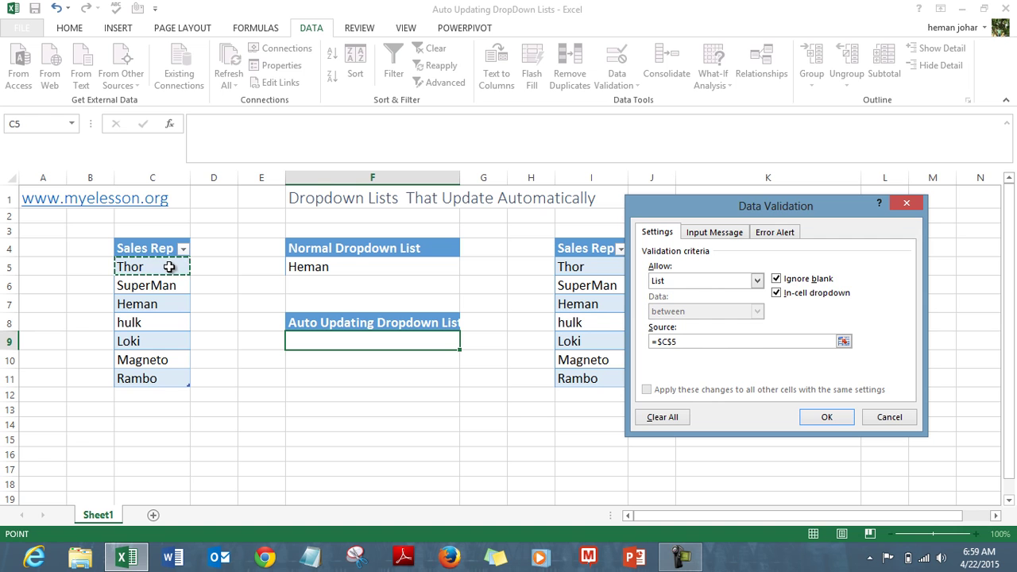
key(shift+Down)
key(shift+Down)
key(shift+Down)
key(shift+Down)
key(shift+Down)
key(shift+Down)
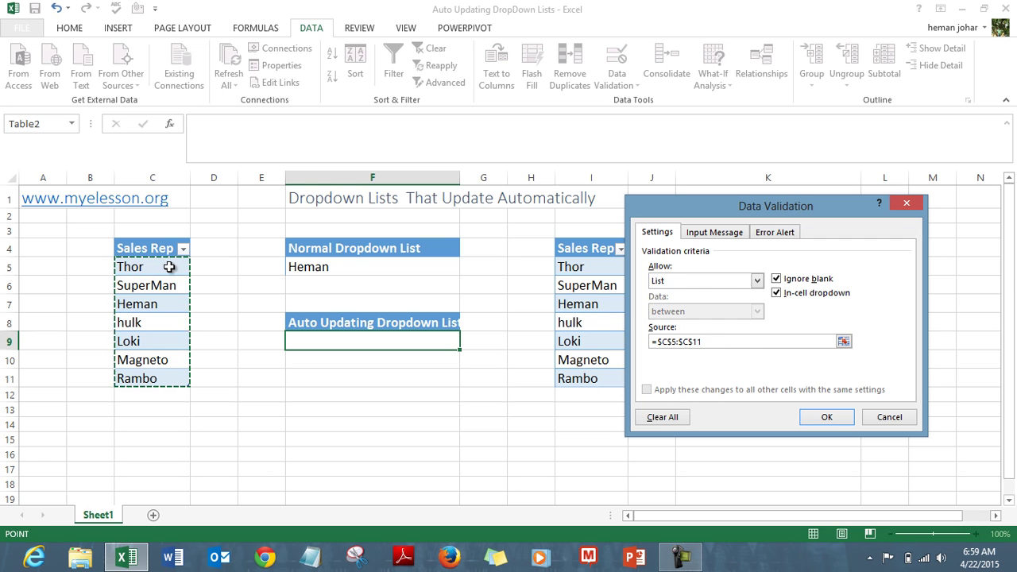
click(827, 419)
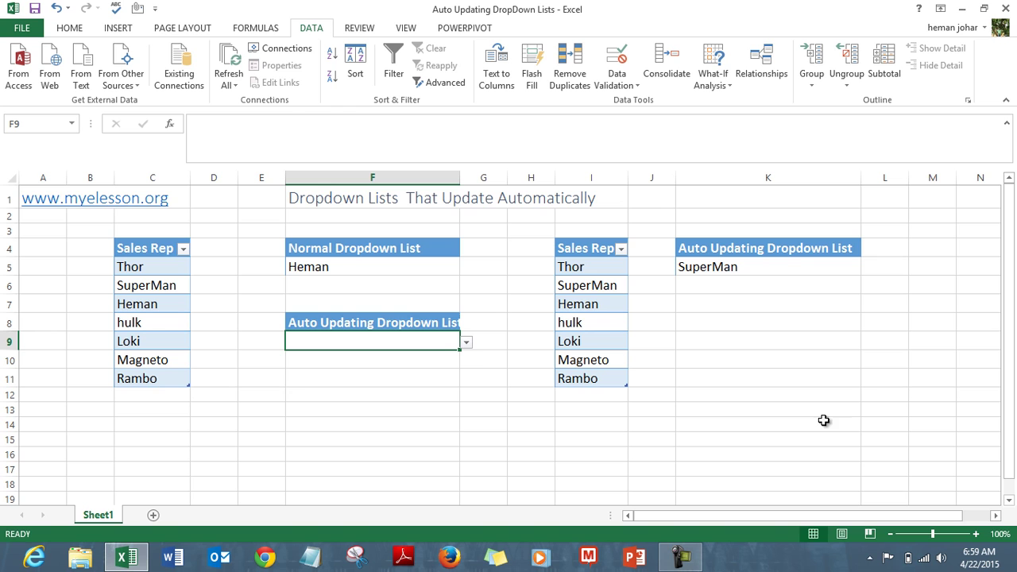
click(466, 343)
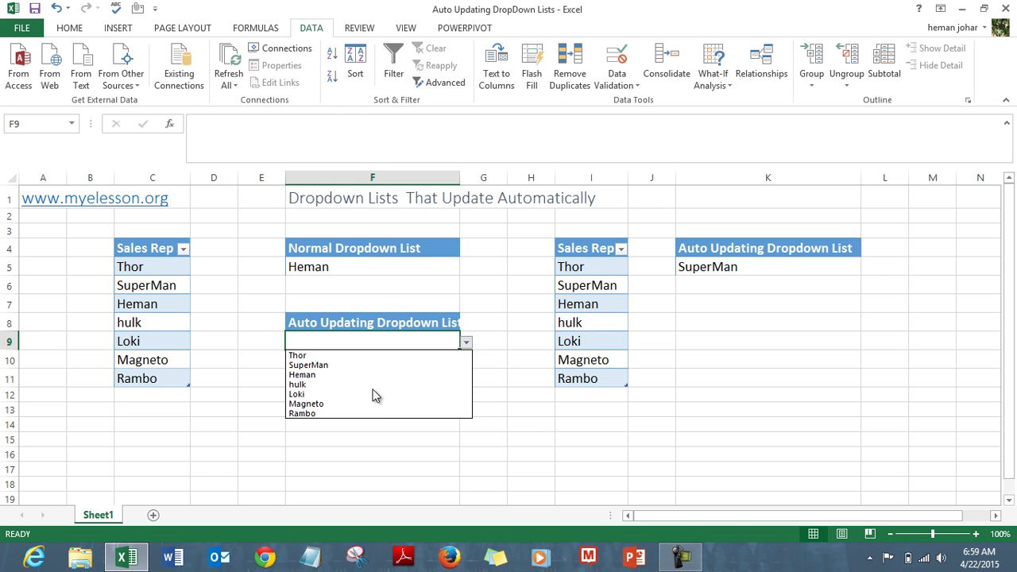
click(344, 414)
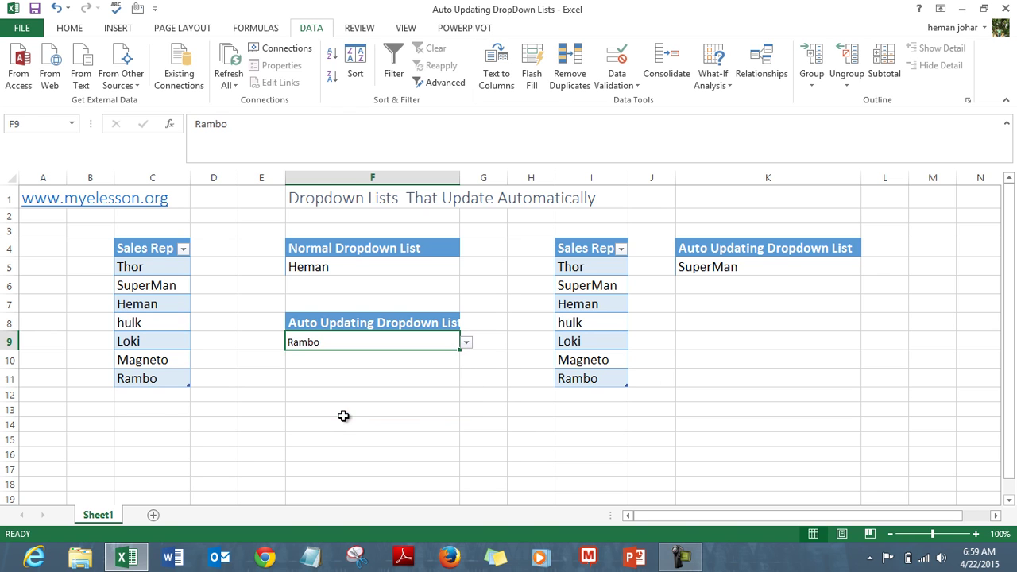
- Add Spiderman in C12 as a new row of the Sales Rep table
click(159, 402)
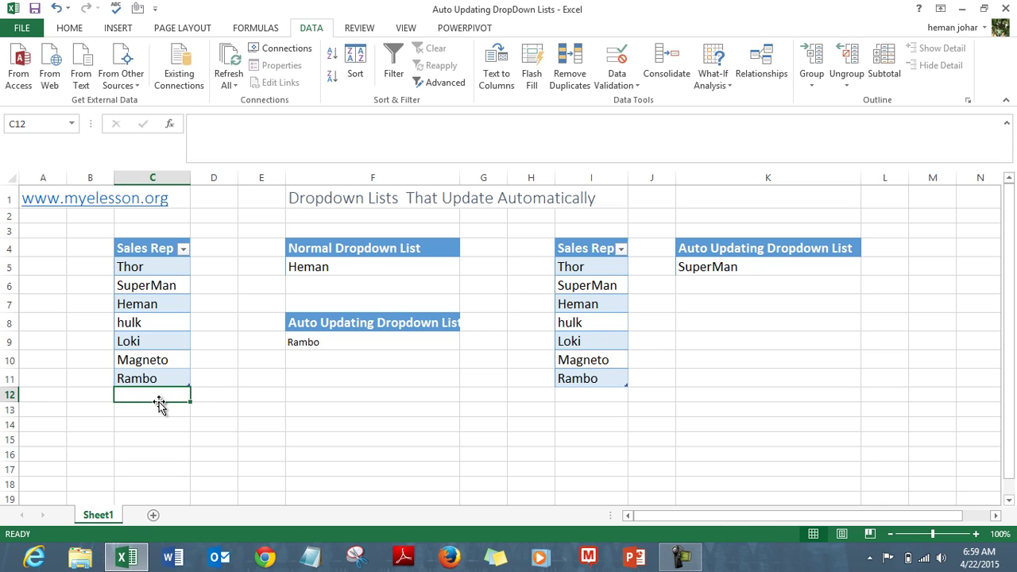
text(S)
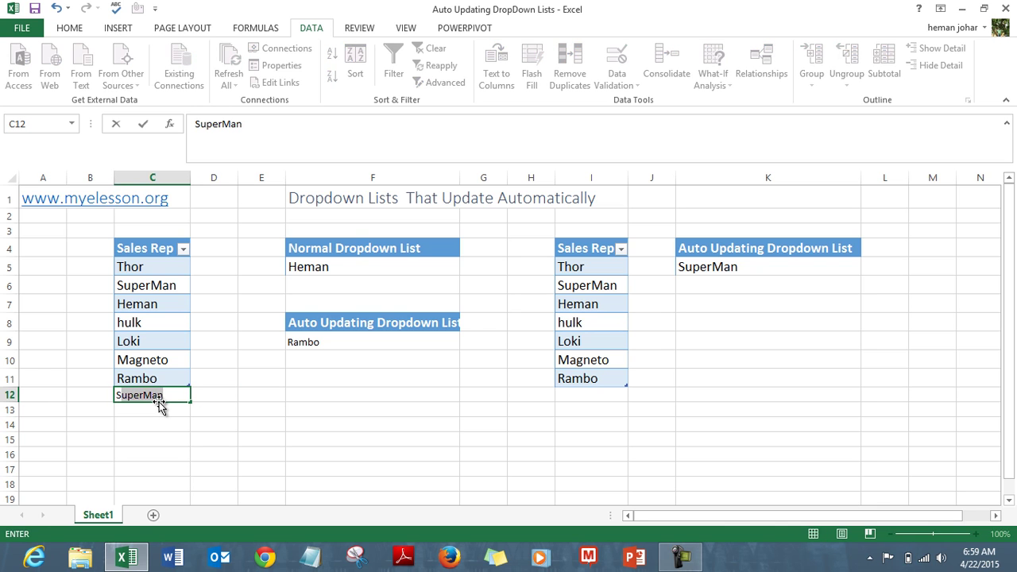
text(piderman)
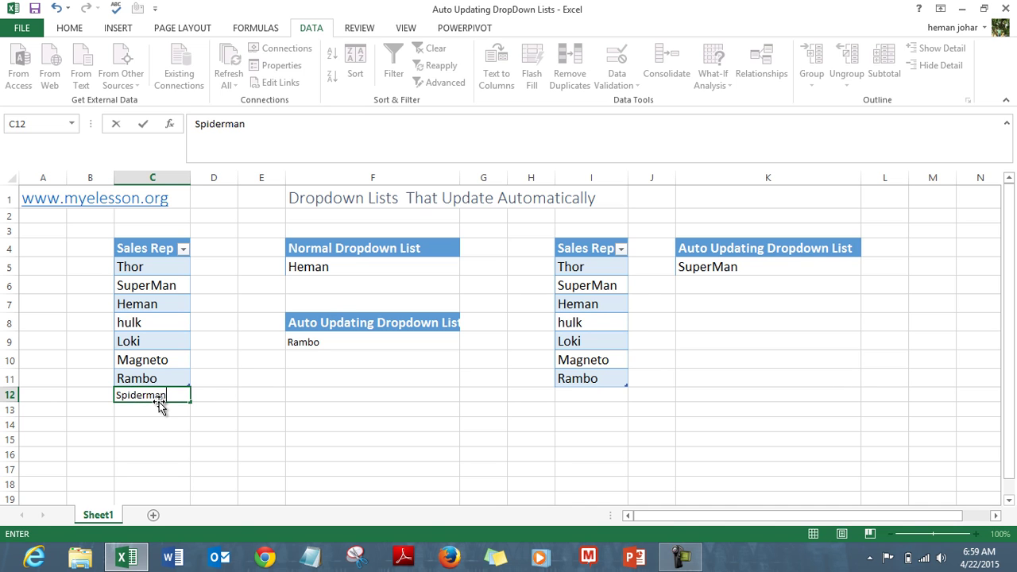
key(Return)
- Select Spiderman from F9's dropdown, which now lists it
click(158, 401)
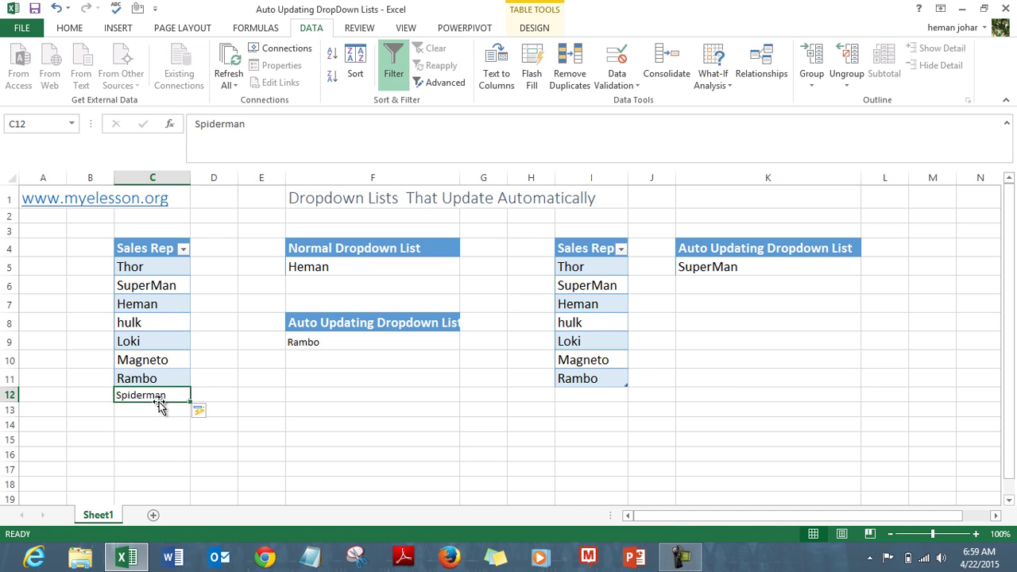
click(446, 342)
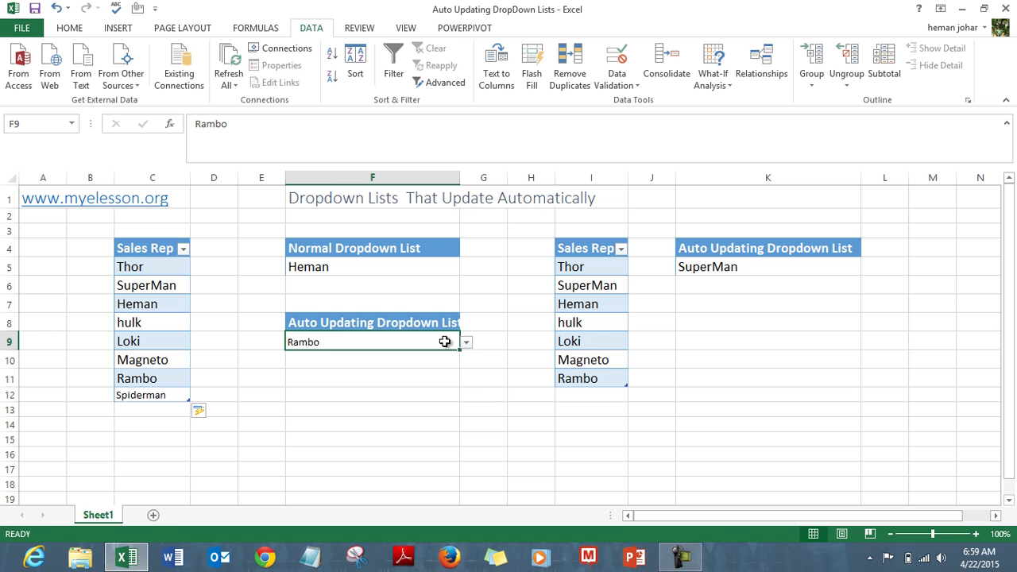
click(467, 342)
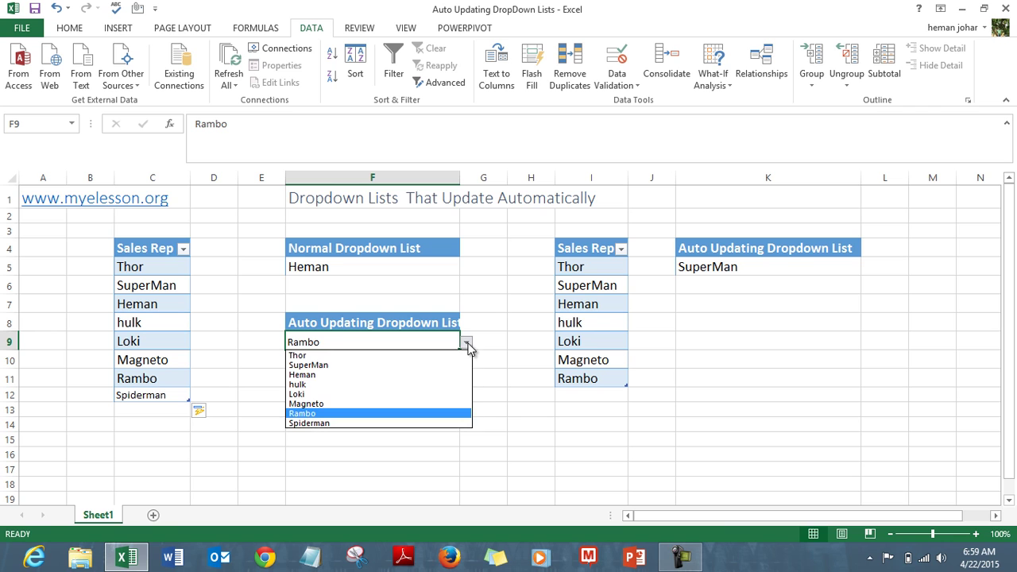
click(311, 424)
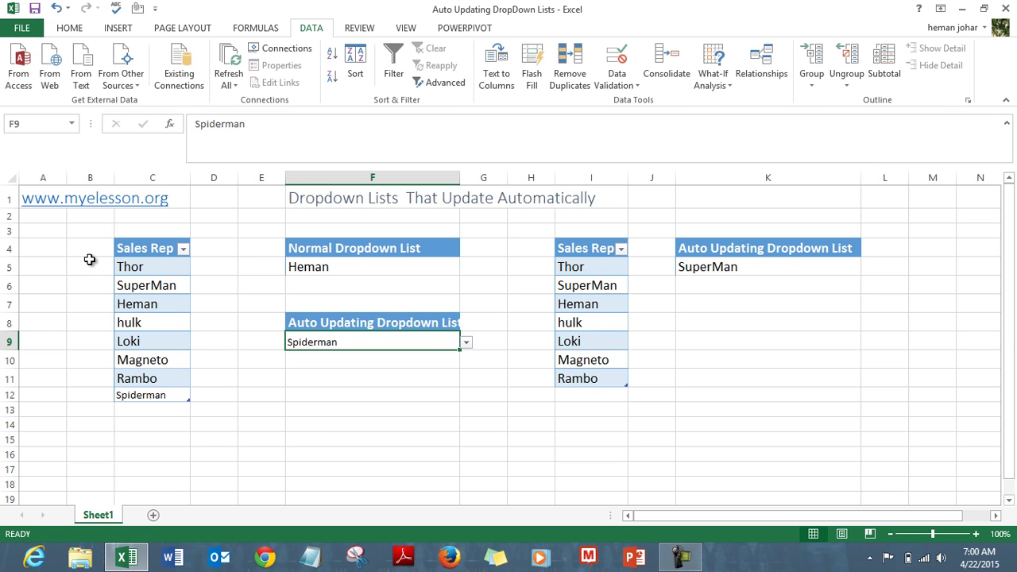
click(44, 204)
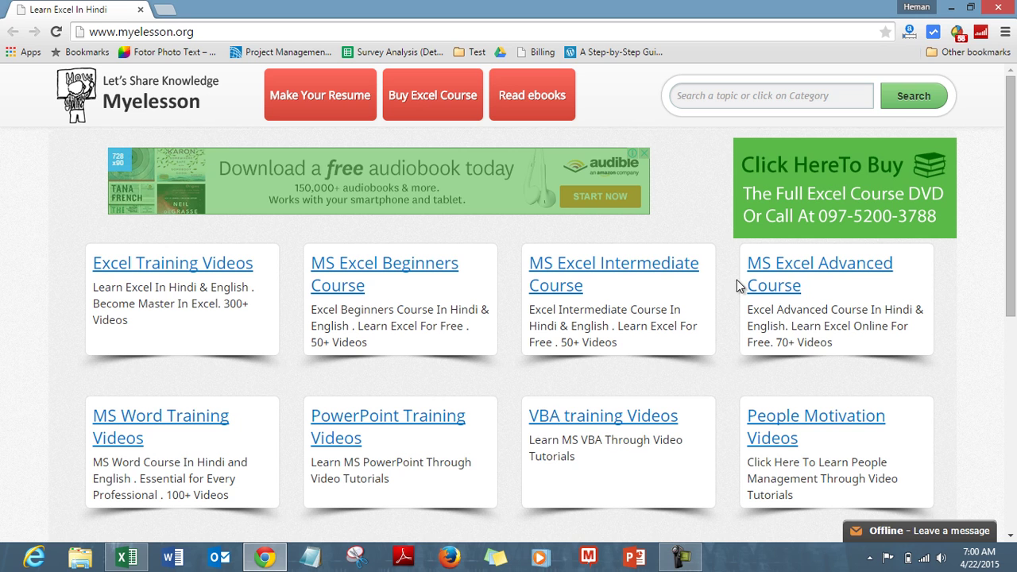
click(838, 200)
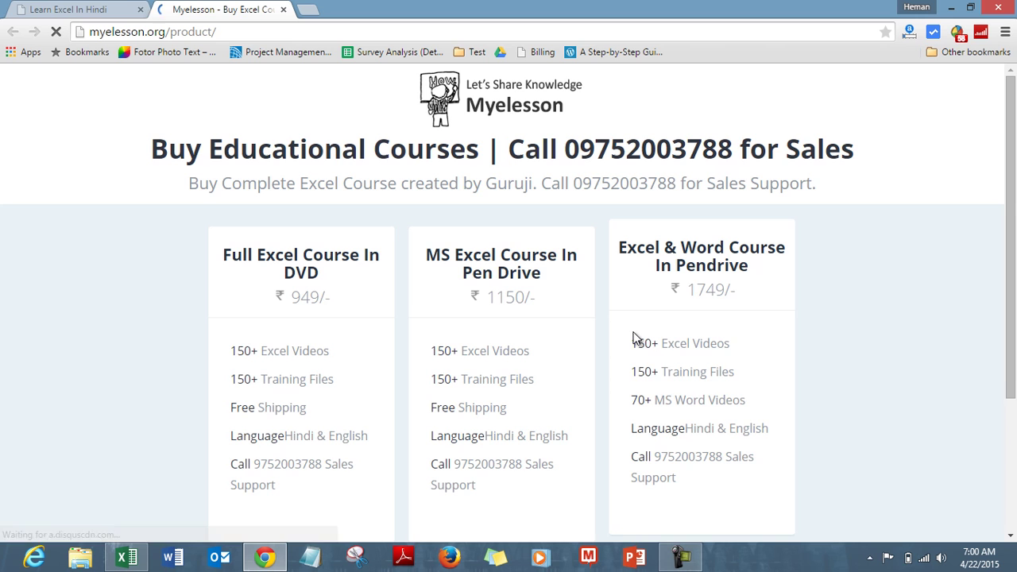
scroll(1013, 231, down, 1)
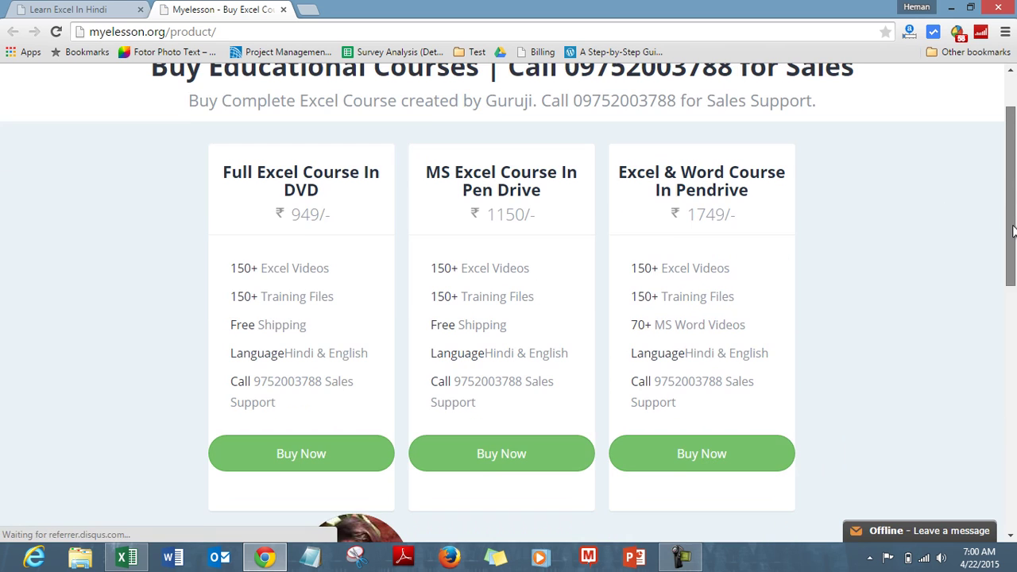
scroll(1012, 230, up, 1)
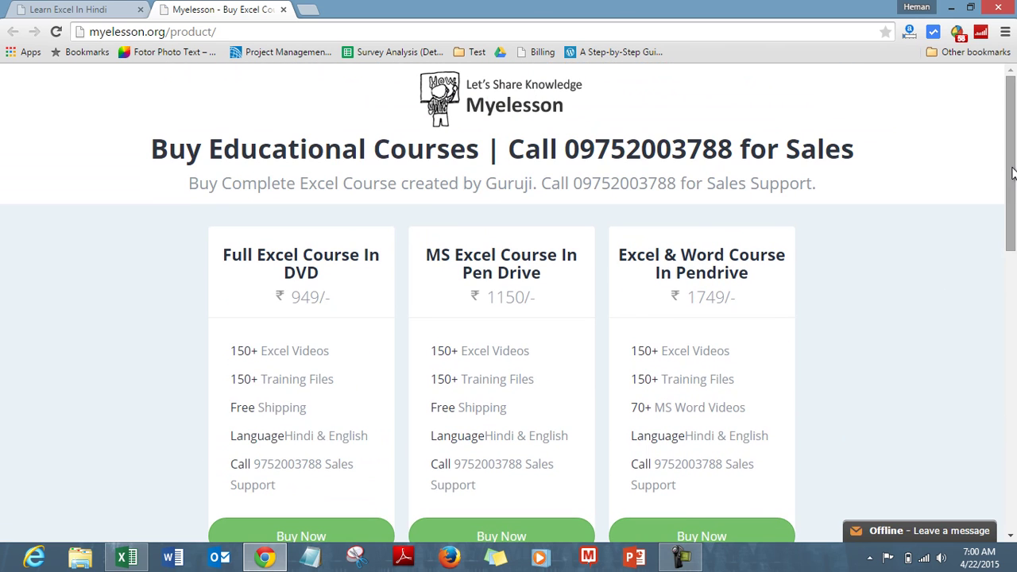